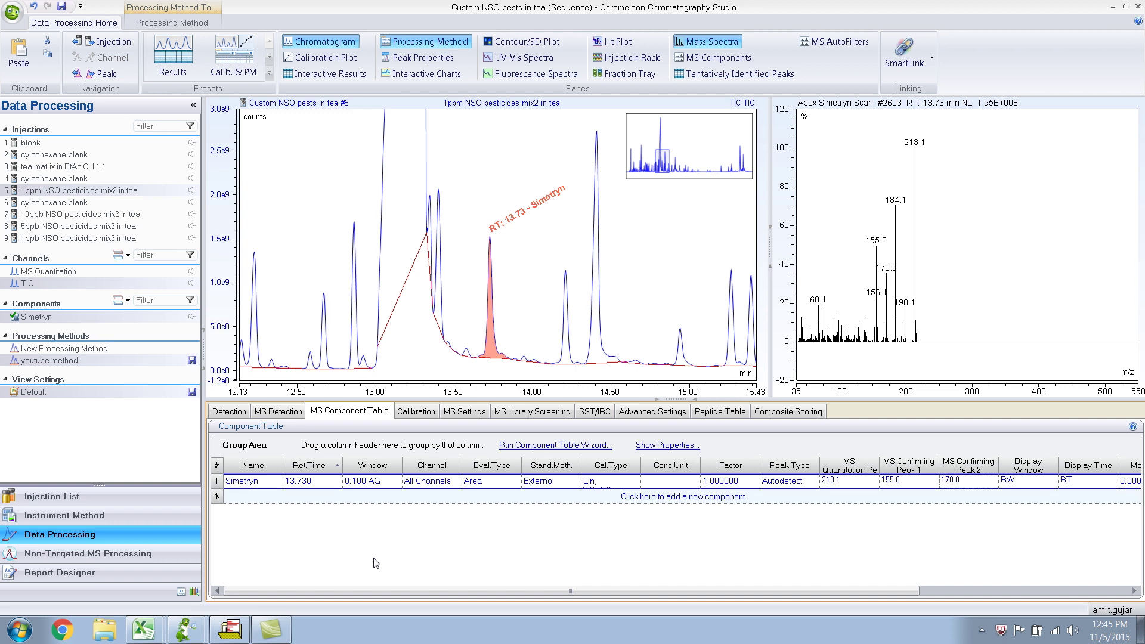
Step: Bring up the NIST MS Search hit list with Simetryn as top match at 824
click(229, 629)
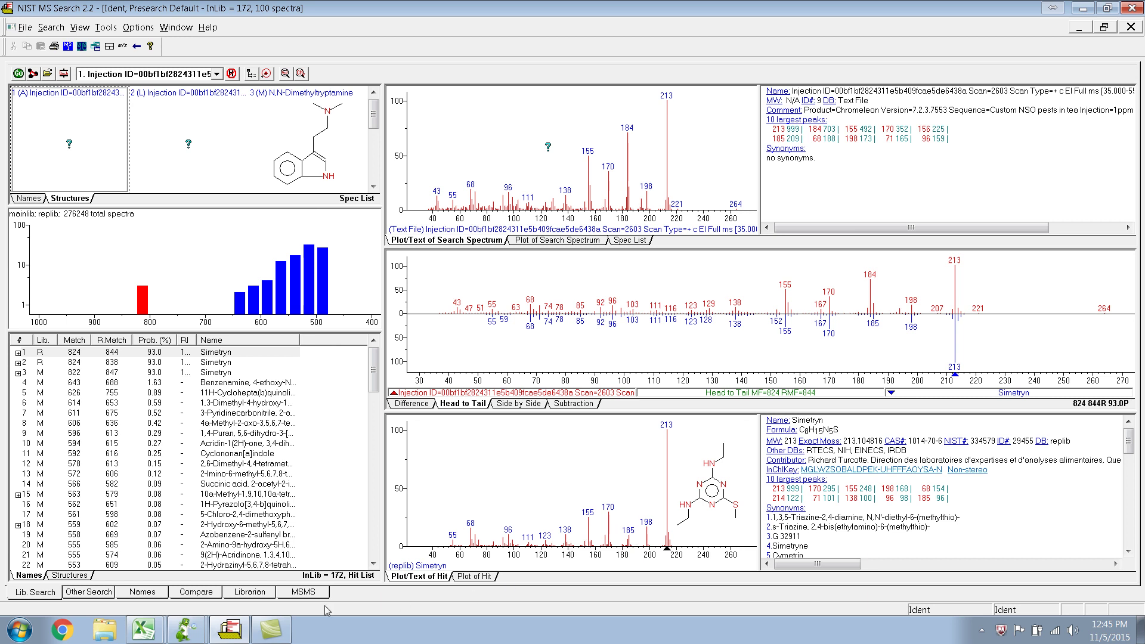
Step: Return to the Chromeleon sequence window and activate the Simetryn apex mass spectrum pane
mouse_move(183, 630)
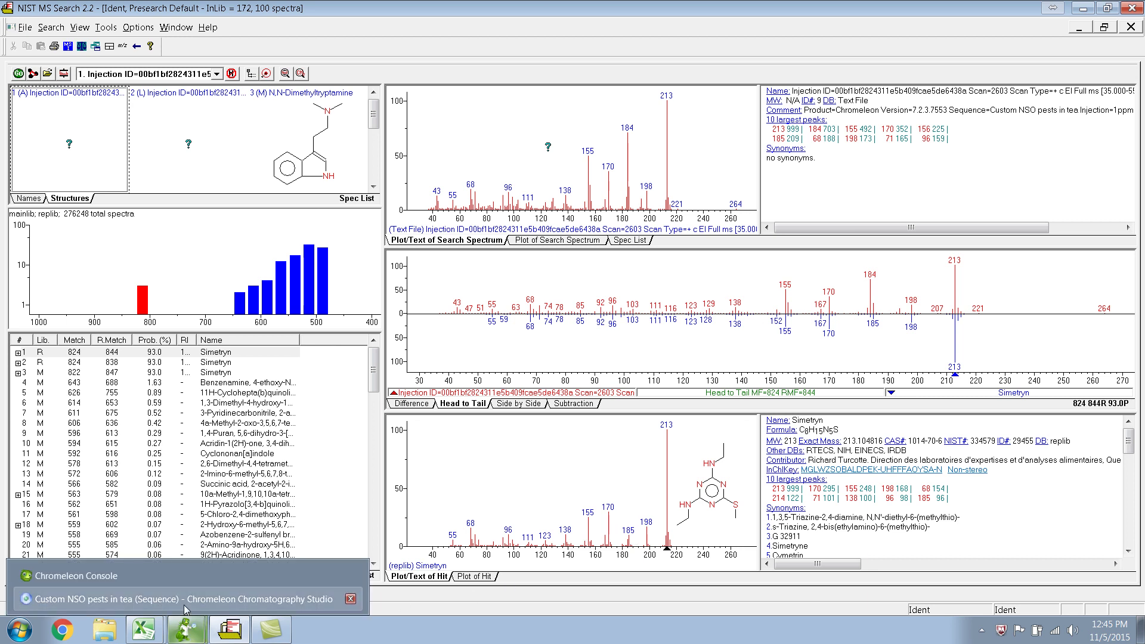
click(186, 599)
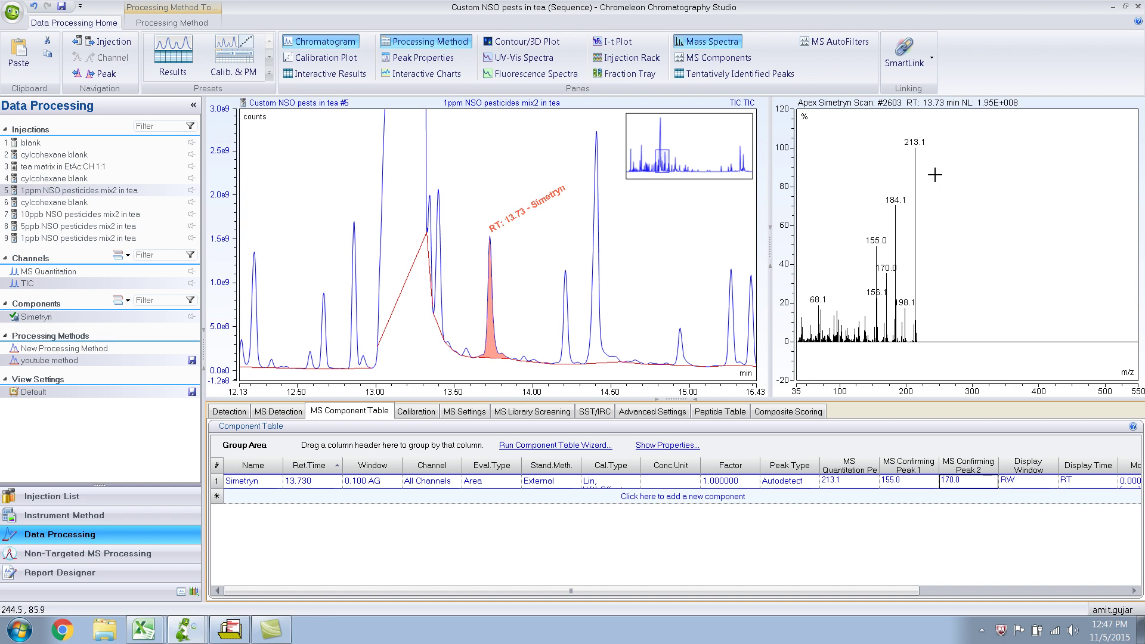
click(948, 223)
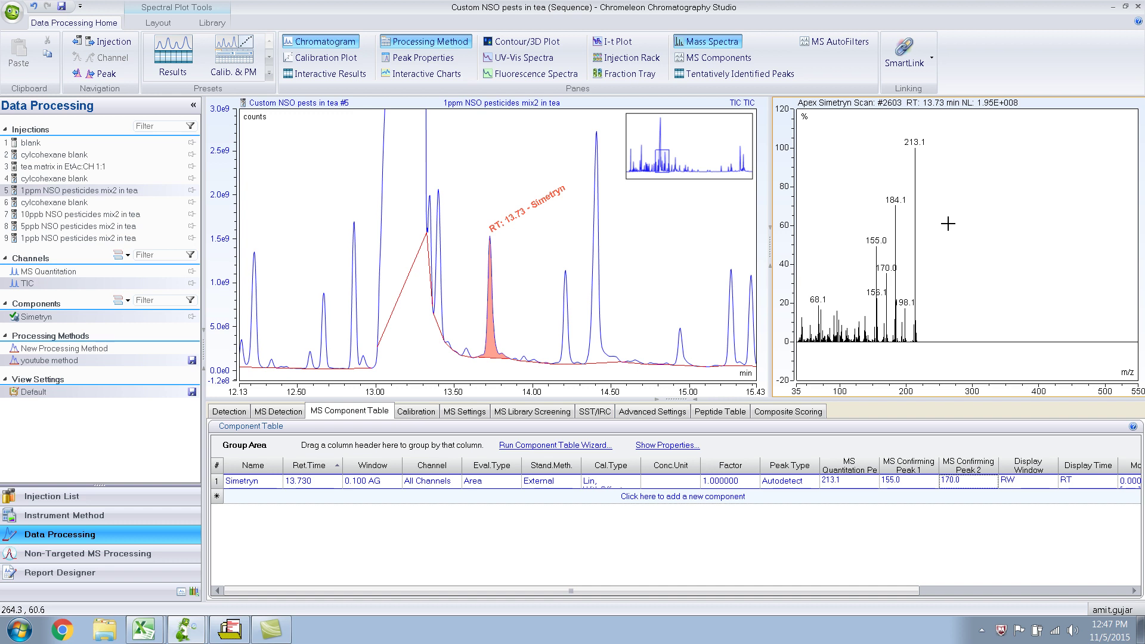
Step: Extract an m/z 213 ion chromatogram from the spectrum, overlaid on the TIC
right_click(948, 224)
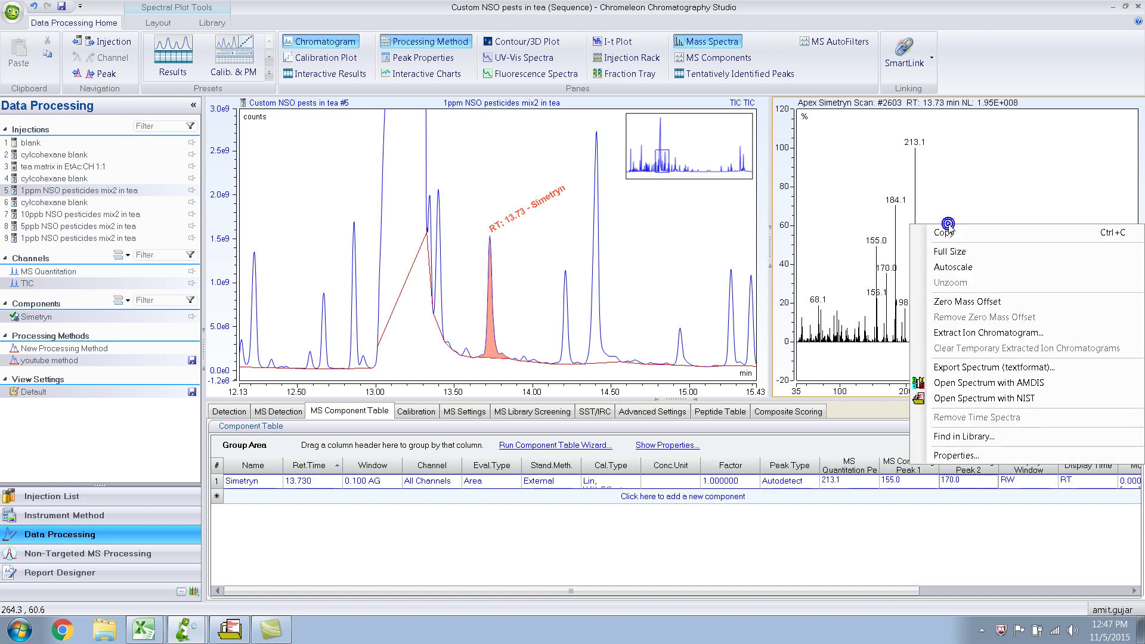
click(981, 333)
drag(125, 111, 87, 111)
text(213)
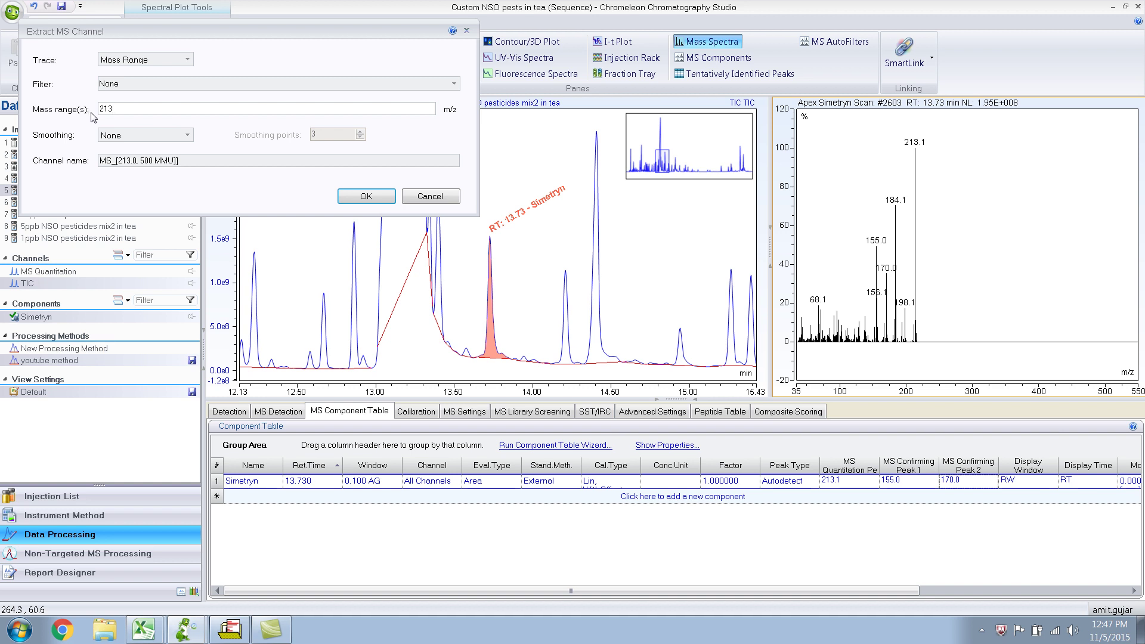
click(145, 162)
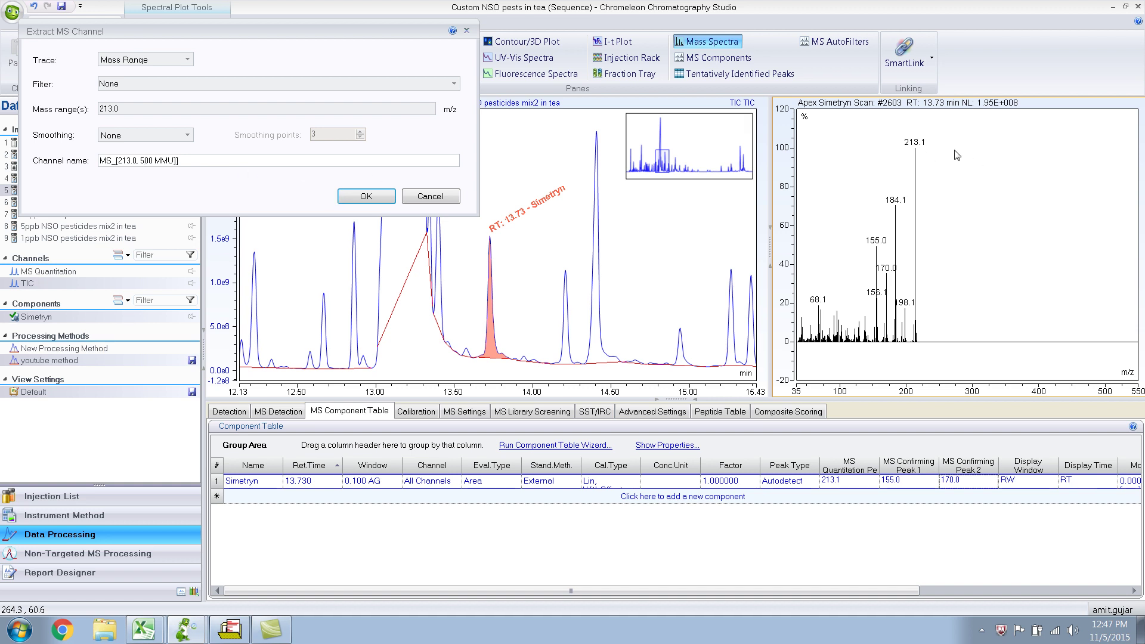
click(366, 196)
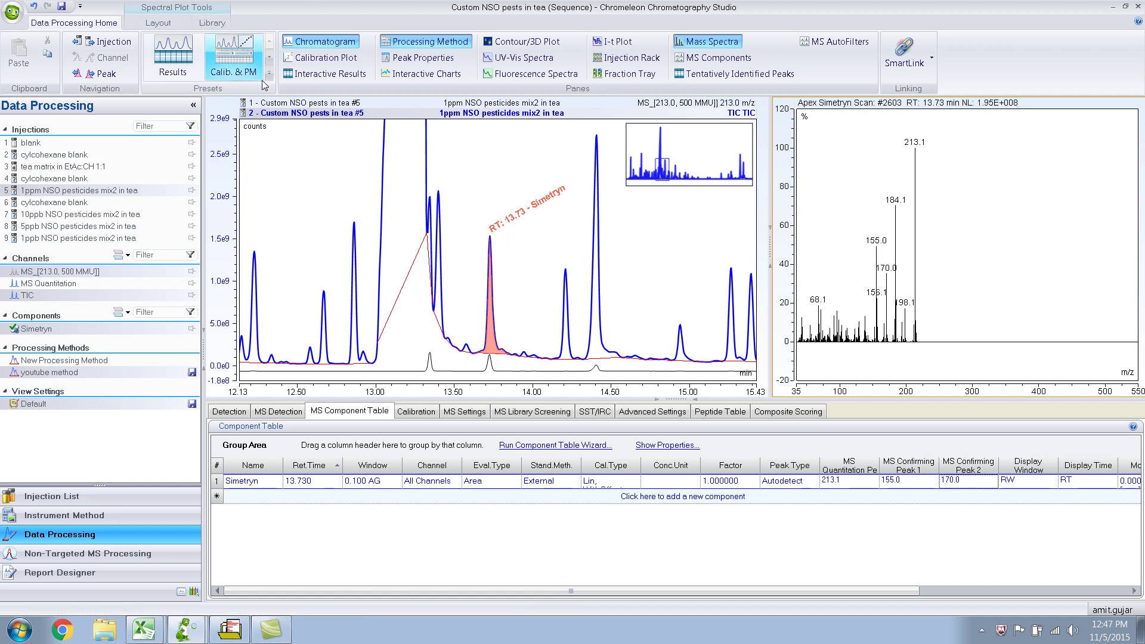
Step: Set the chromatogram comparison layout to Stacked, placing the m/z 213 trace above the TIC
click(312, 179)
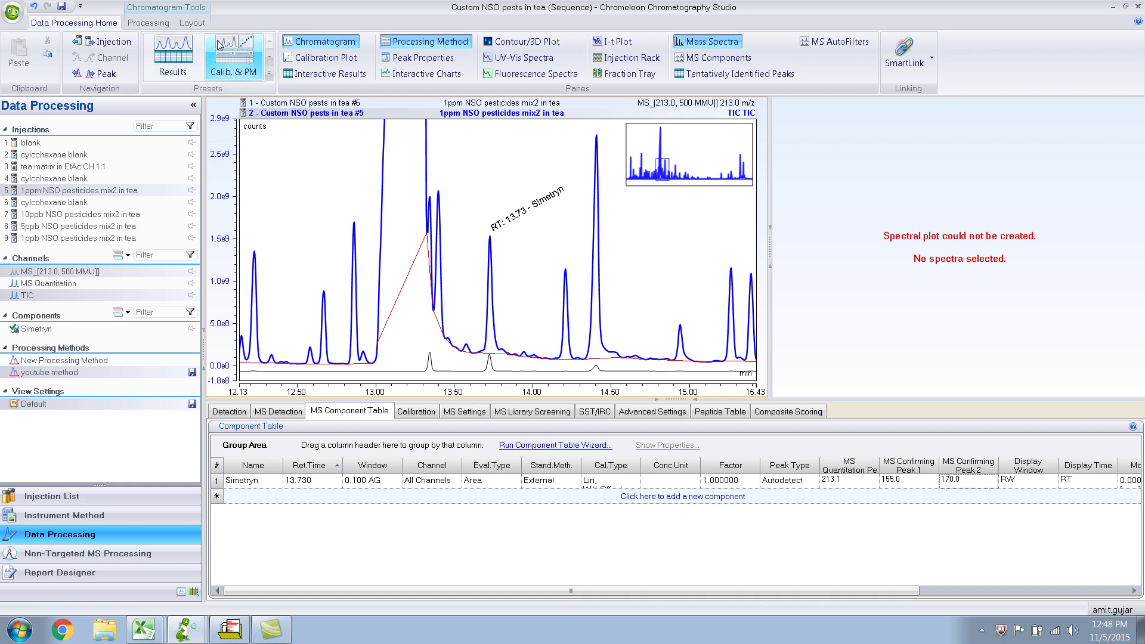
click(191, 23)
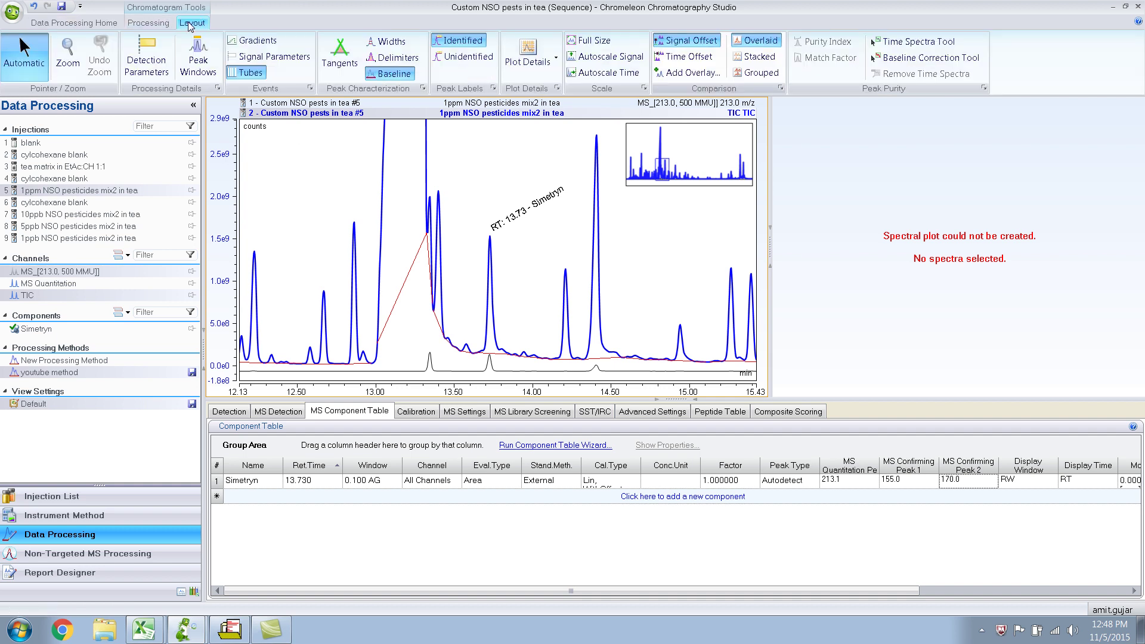
click(743, 56)
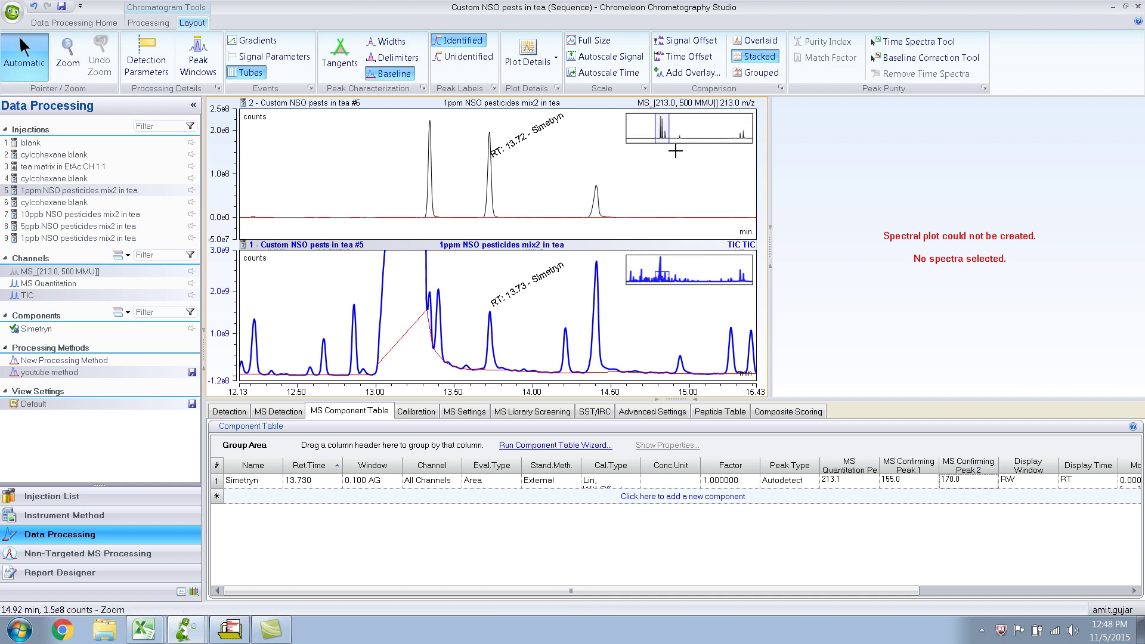
Step: Select the Simetryn TIC peak and extract an m/z 184 ion chromatogram as a third trace
click(489, 353)
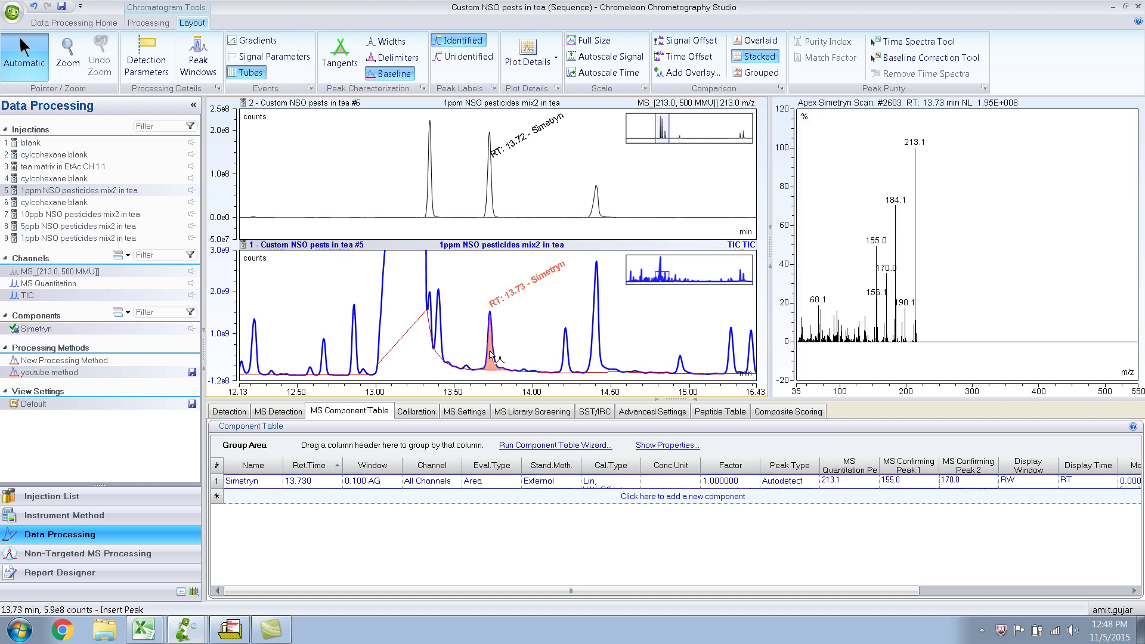
click(939, 207)
right_click(939, 207)
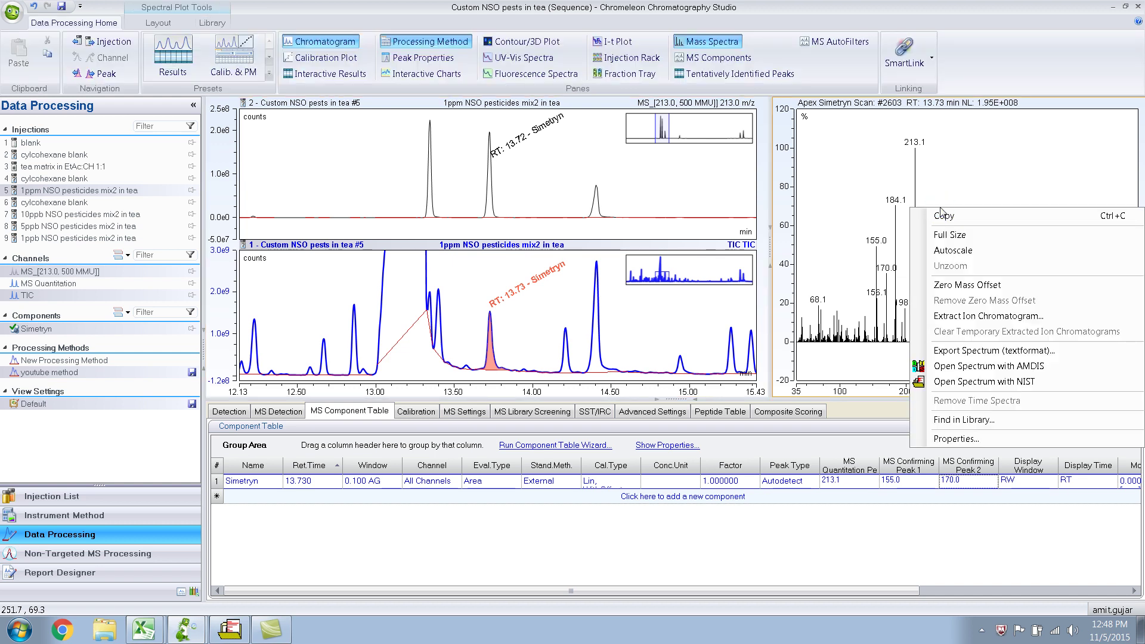
click(987, 326)
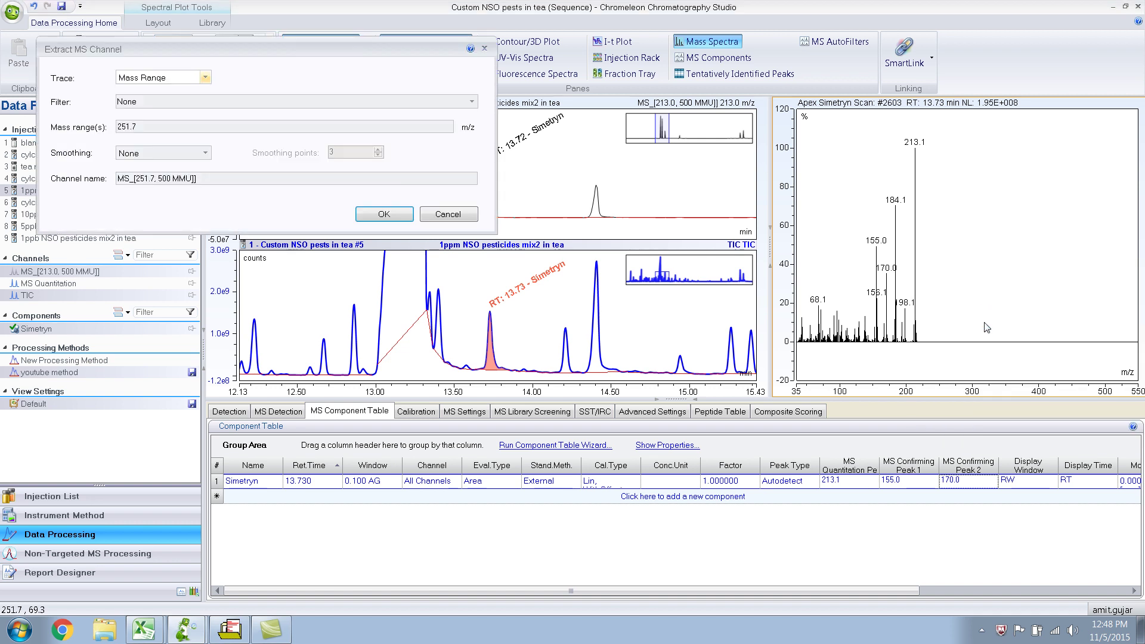
double_click(149, 130)
text(184)
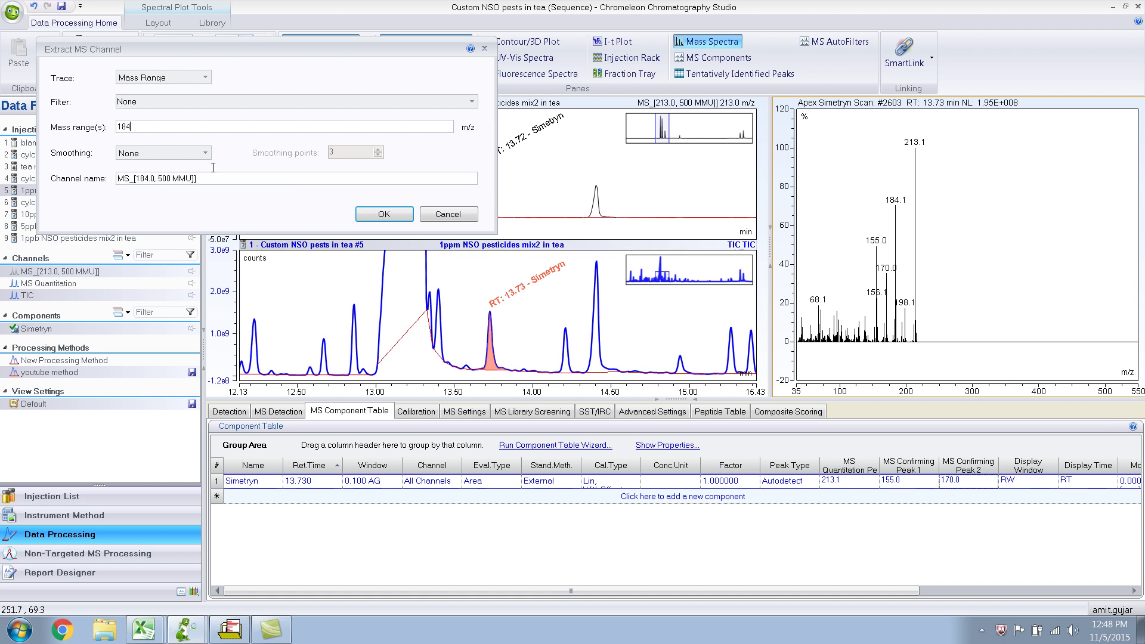
click(378, 214)
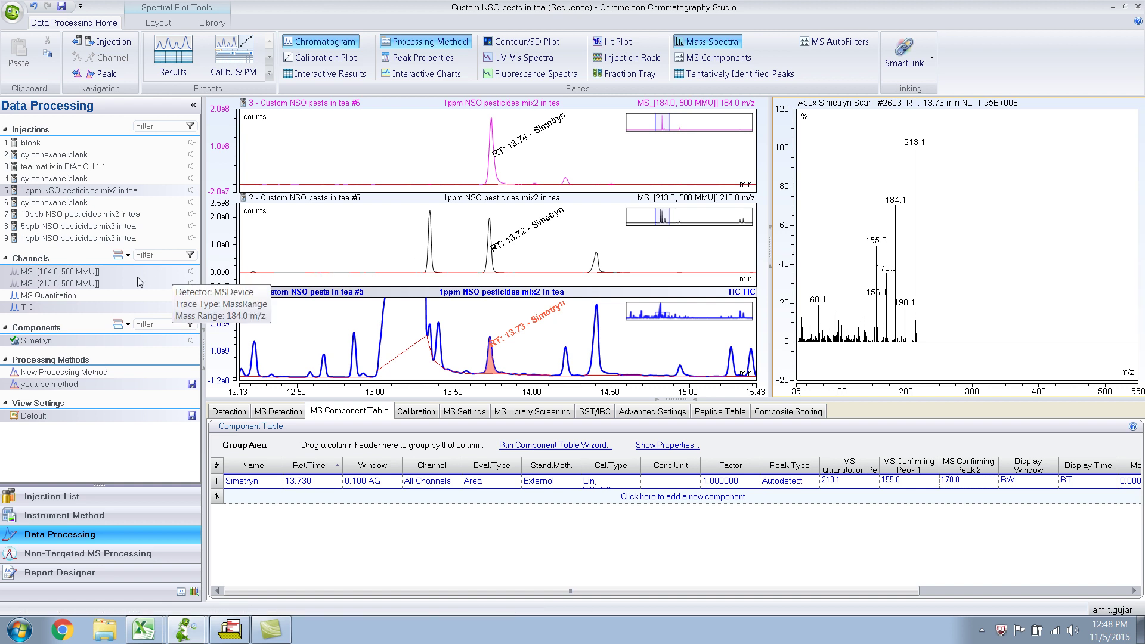
Step: Show only the MS_[184.0] channel, then add MS_[213.0] as a channel overlay
click(97, 272)
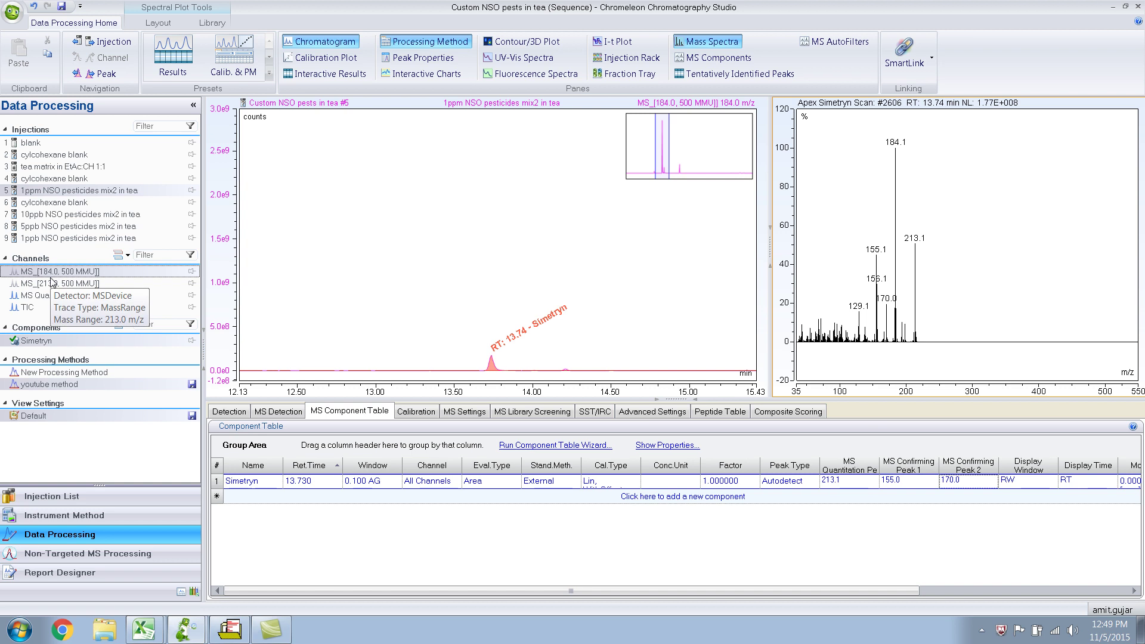
click(192, 284)
click(192, 283)
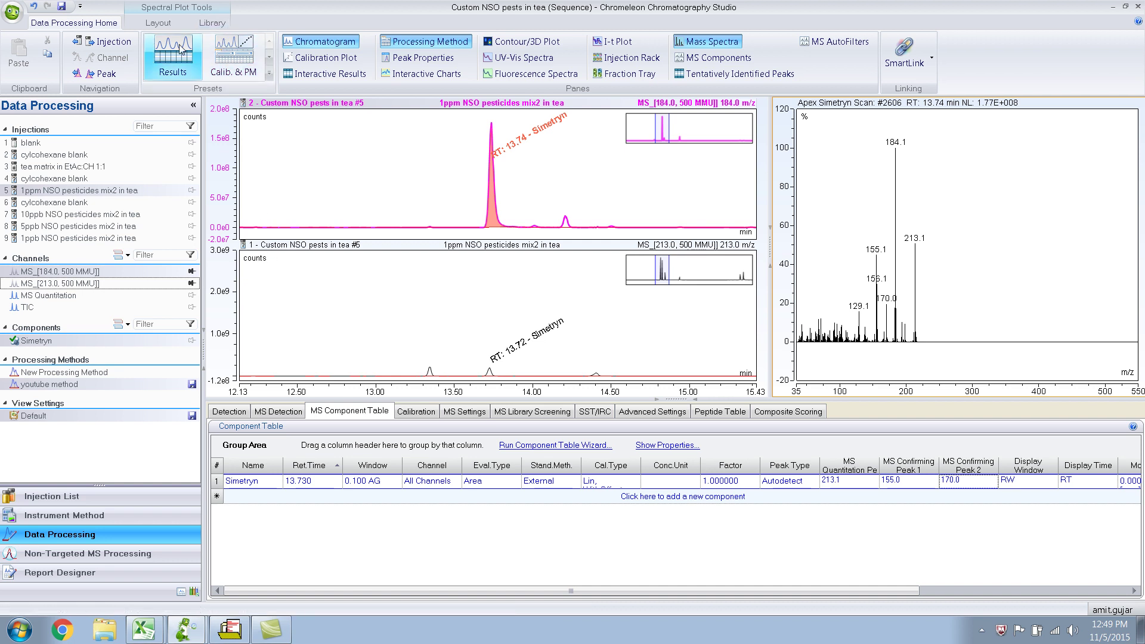
Step: Switch the comparison layout to Overlaid so m/z 184 and 213 share one plot
click(243, 133)
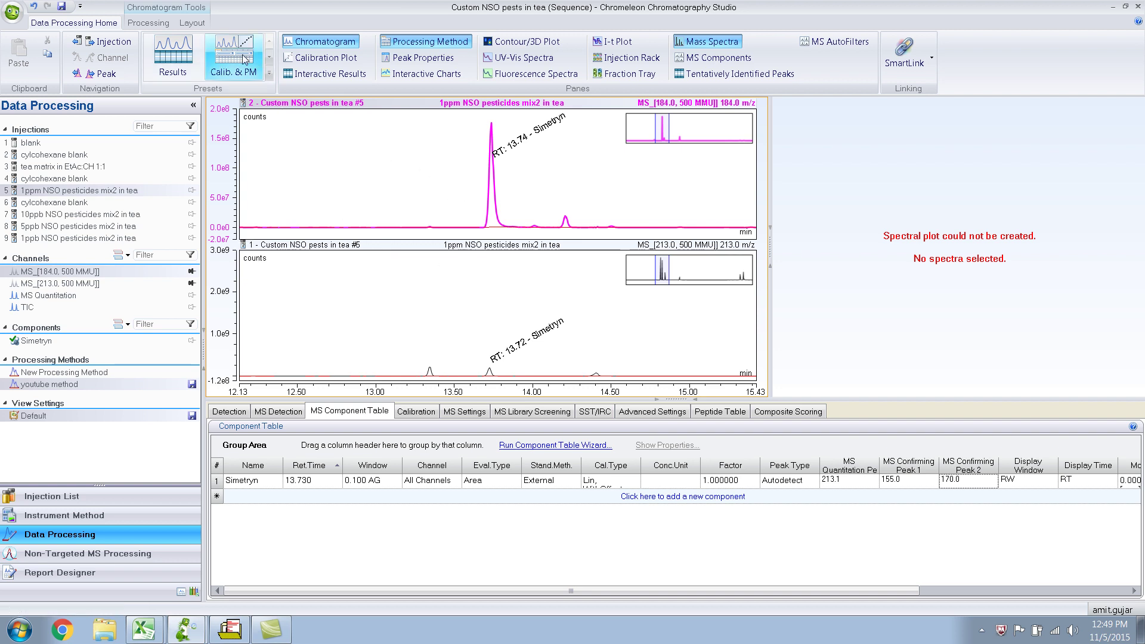
click(200, 25)
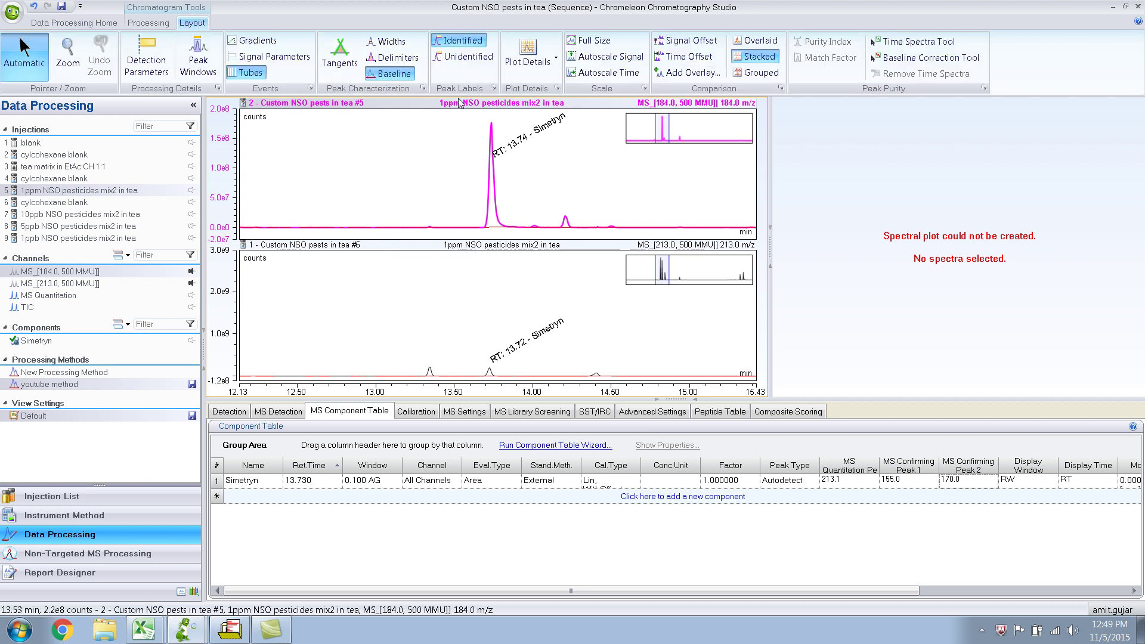
click(771, 44)
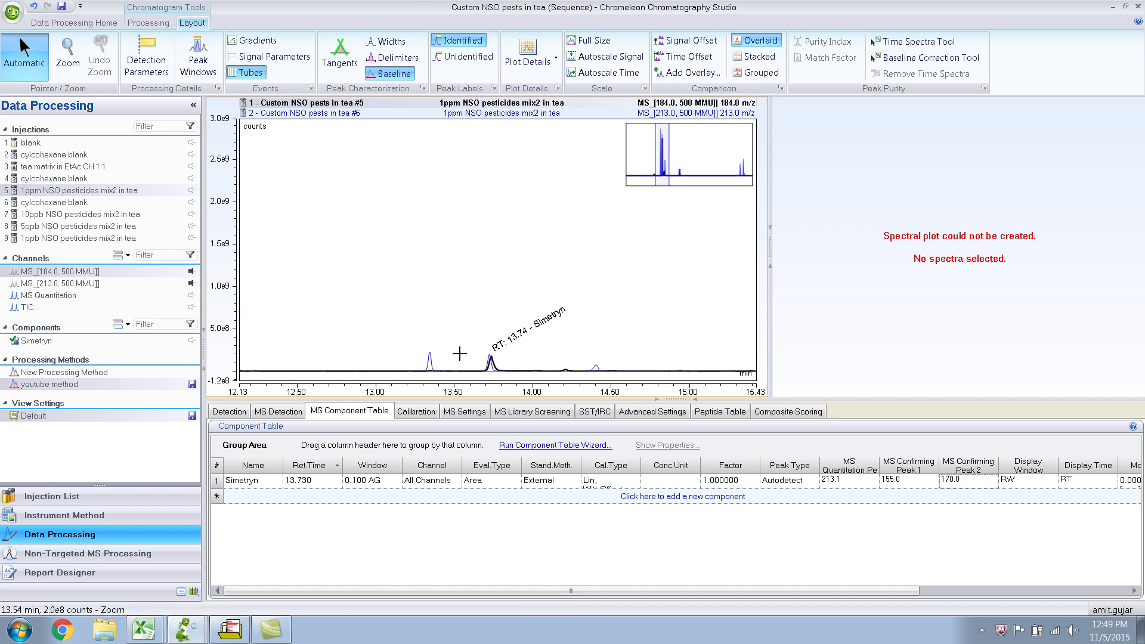
right_click(430, 274)
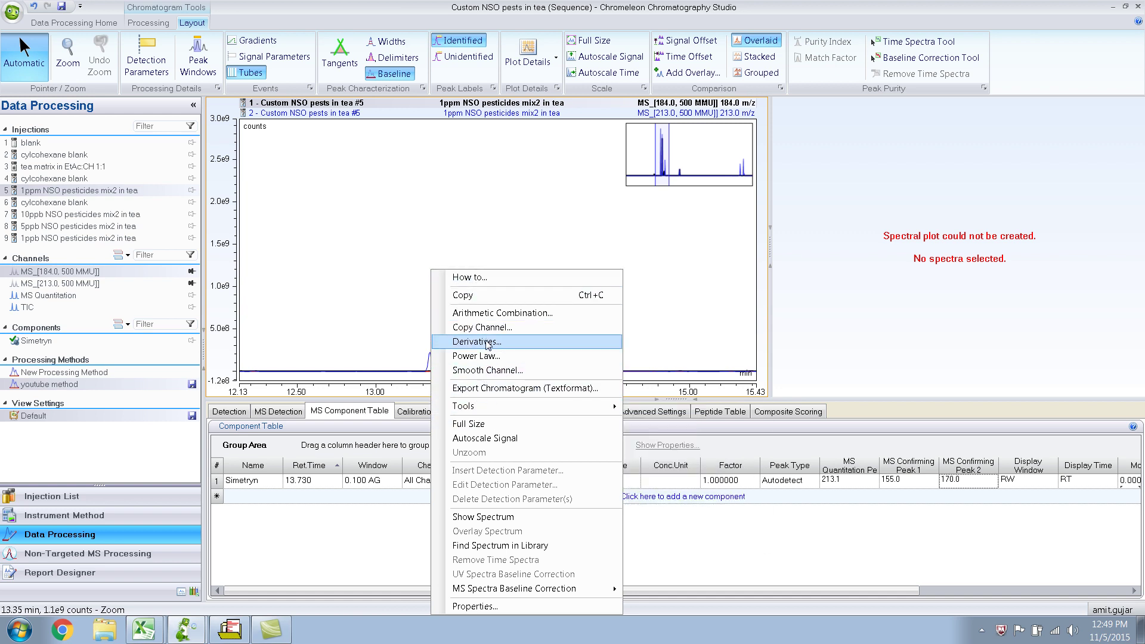
Step: Autoscale the signal and zoom in on the Simetryn peak near 13.74 min
click(491, 438)
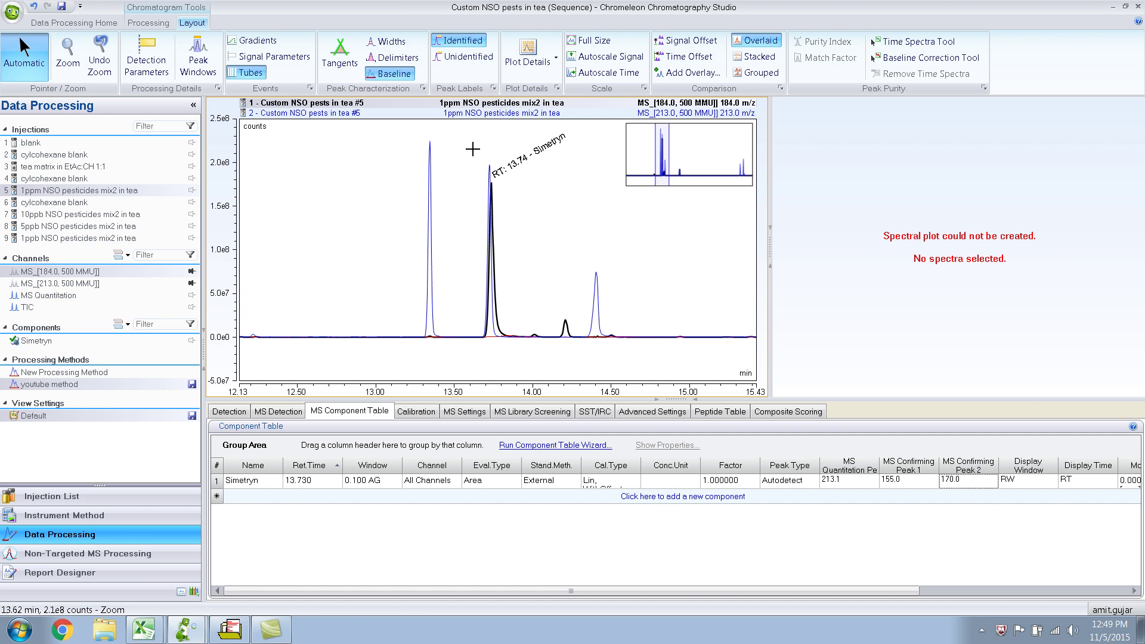
drag(473, 149, 521, 356)
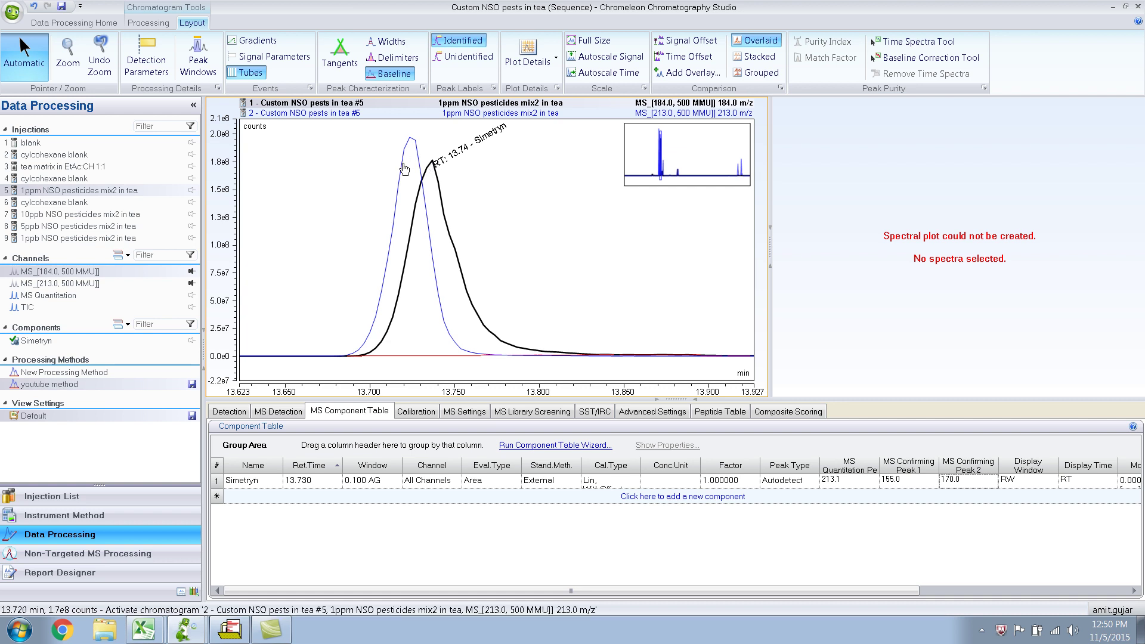
Step: View the apex spectra of the 184, then 213, then 184 m/z Simetryn peaks
click(432, 173)
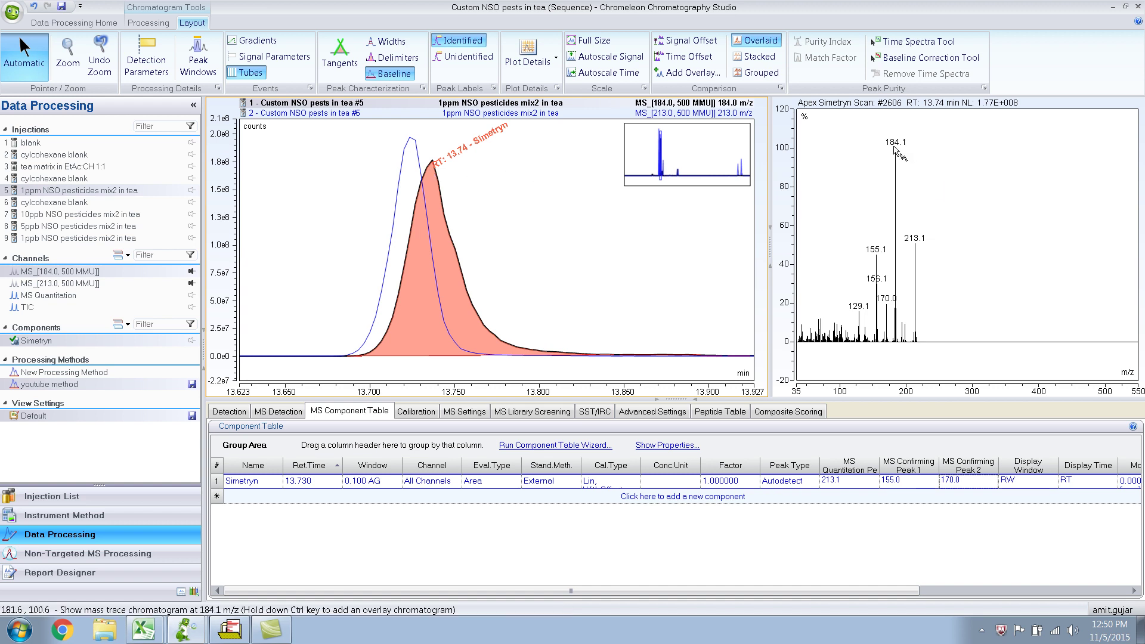
click(408, 148)
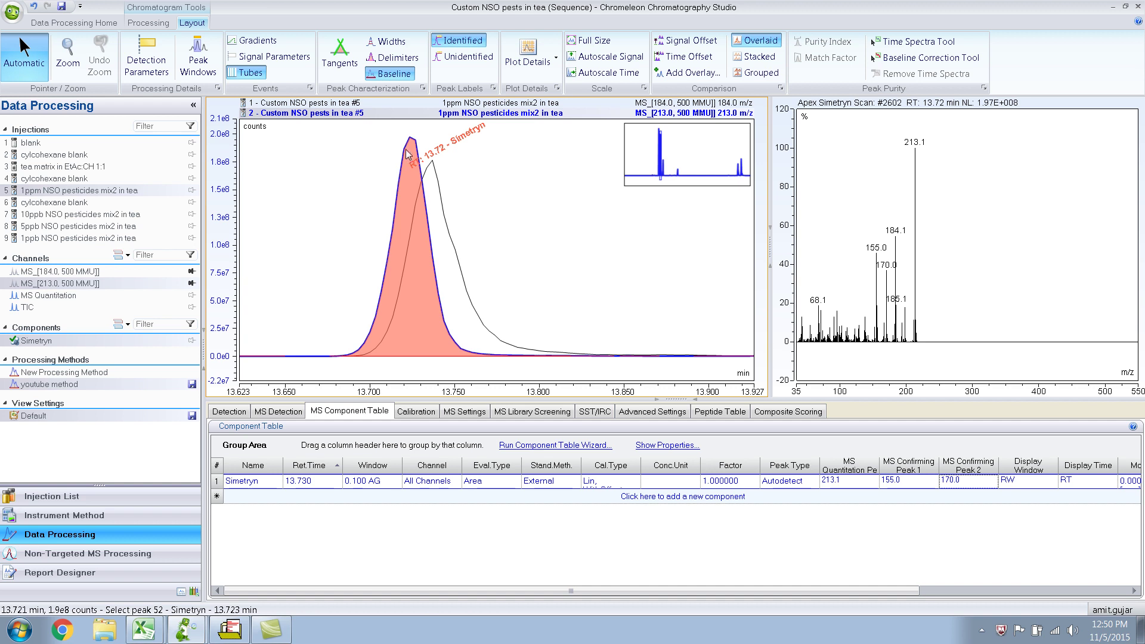
click(430, 179)
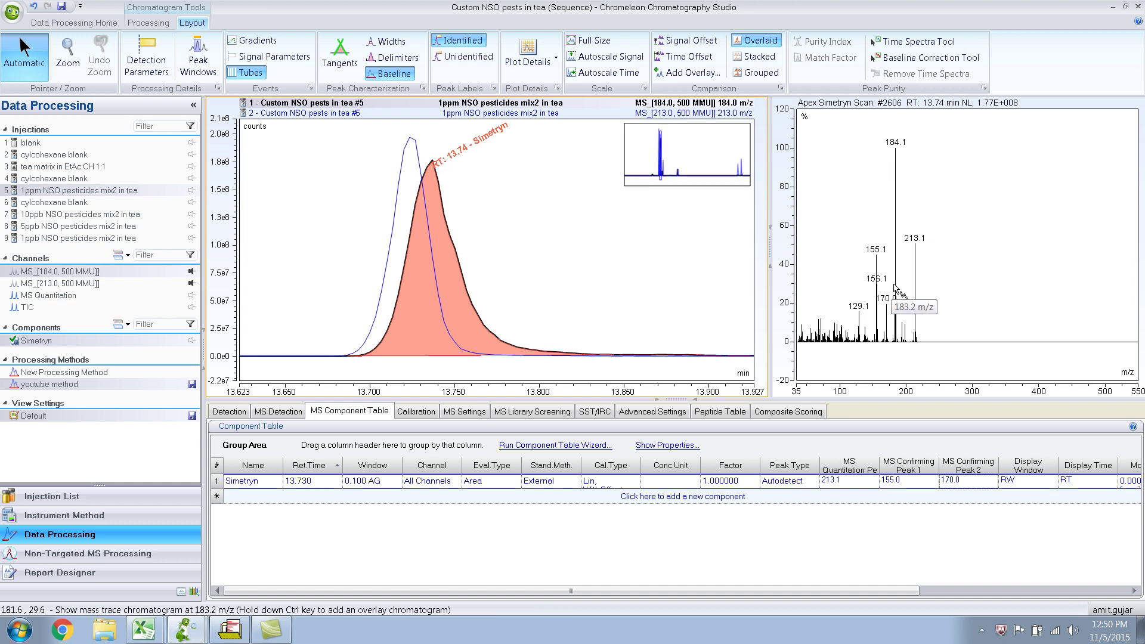
right_click(972, 207)
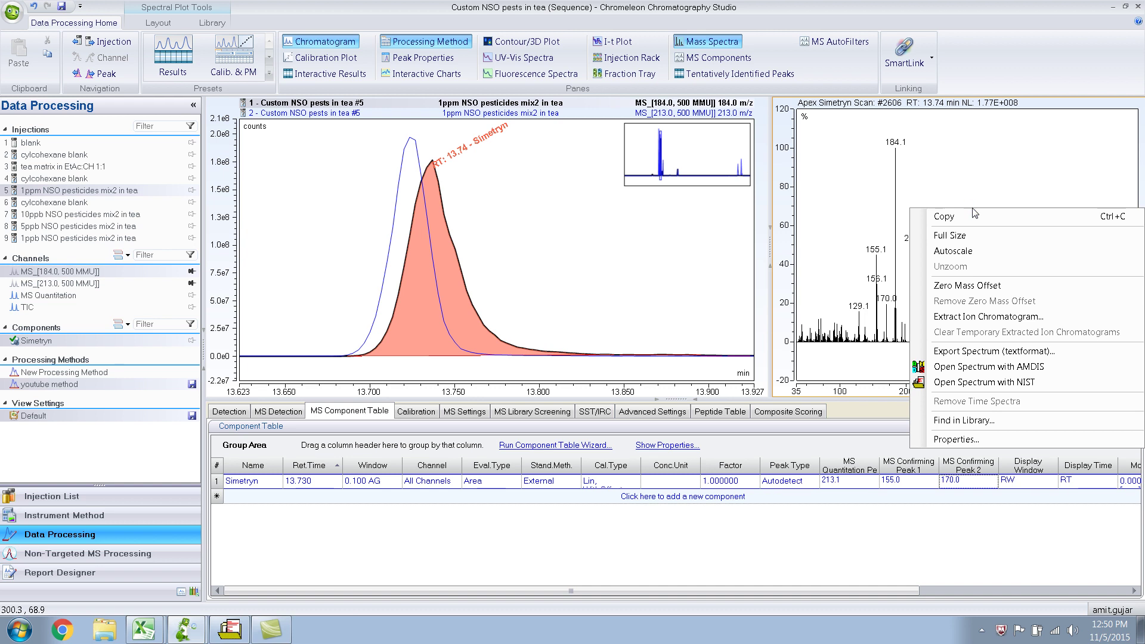
click(976, 421)
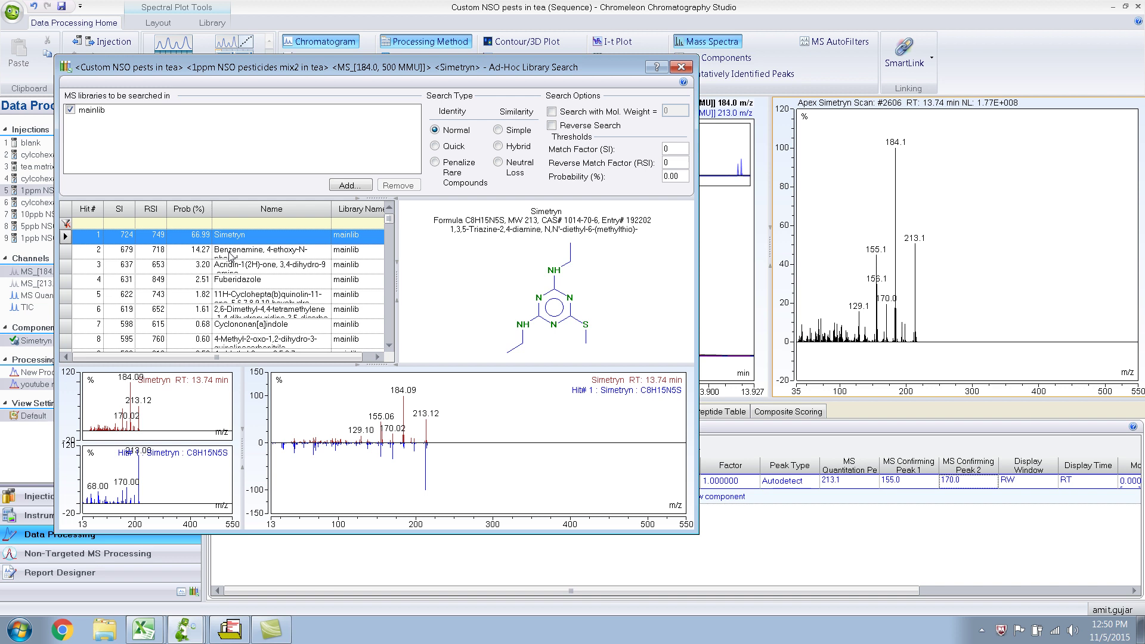
click(232, 283)
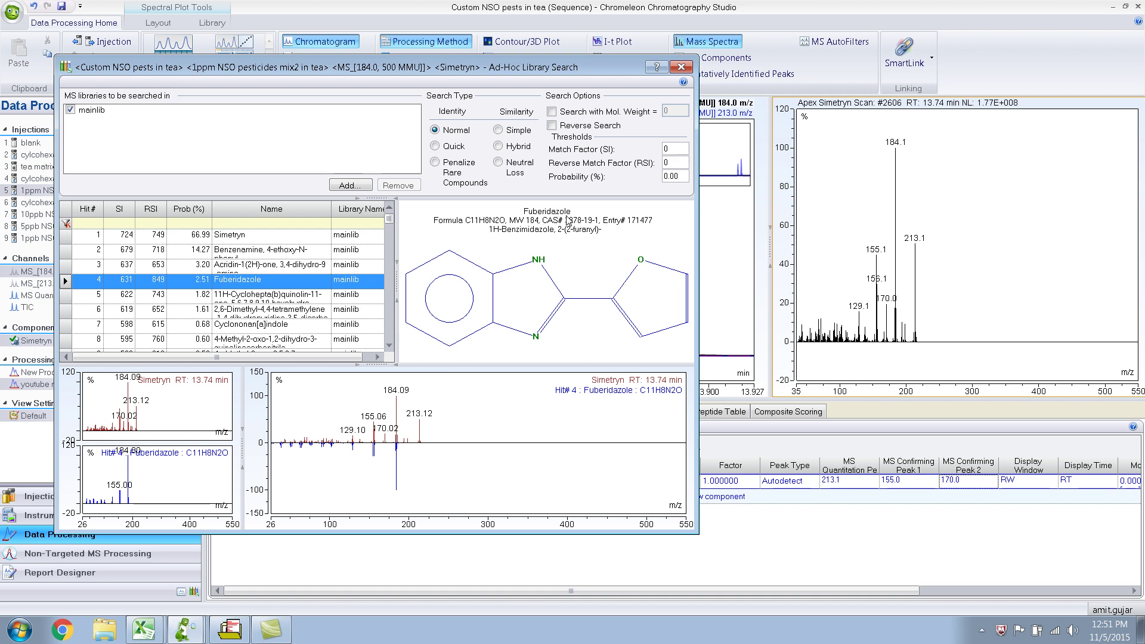
click(679, 67)
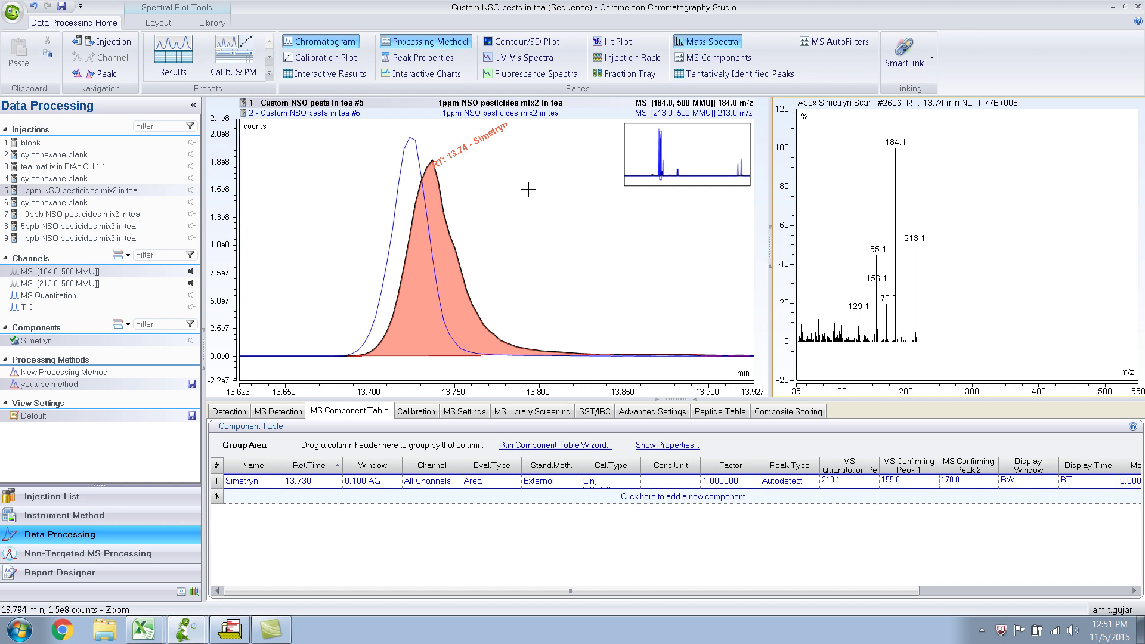
right_click(958, 208)
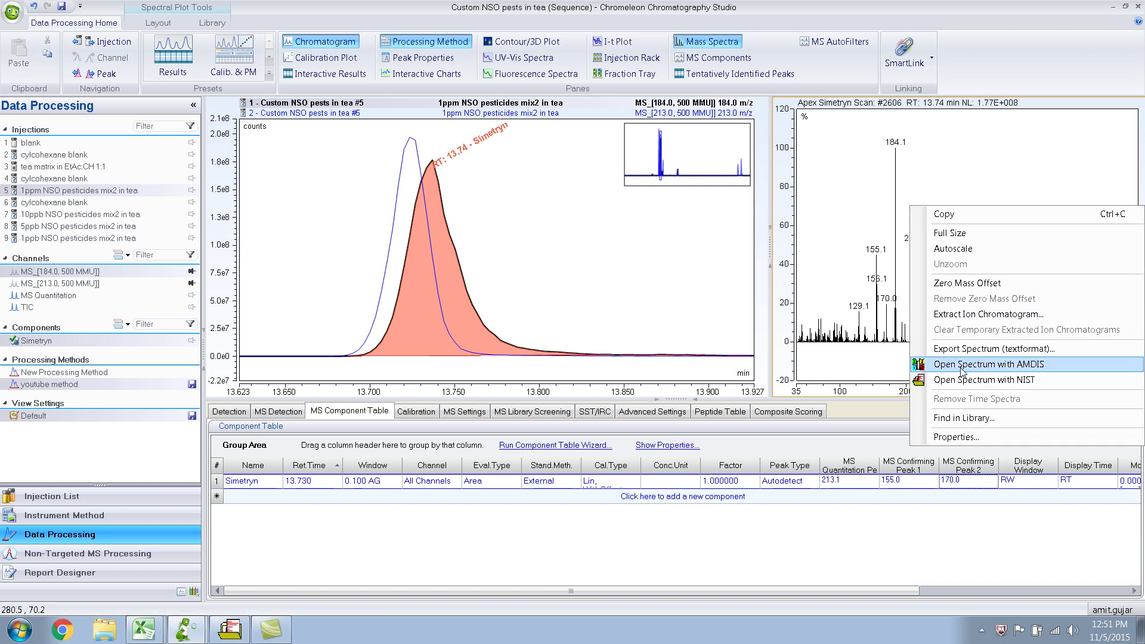
click(969, 418)
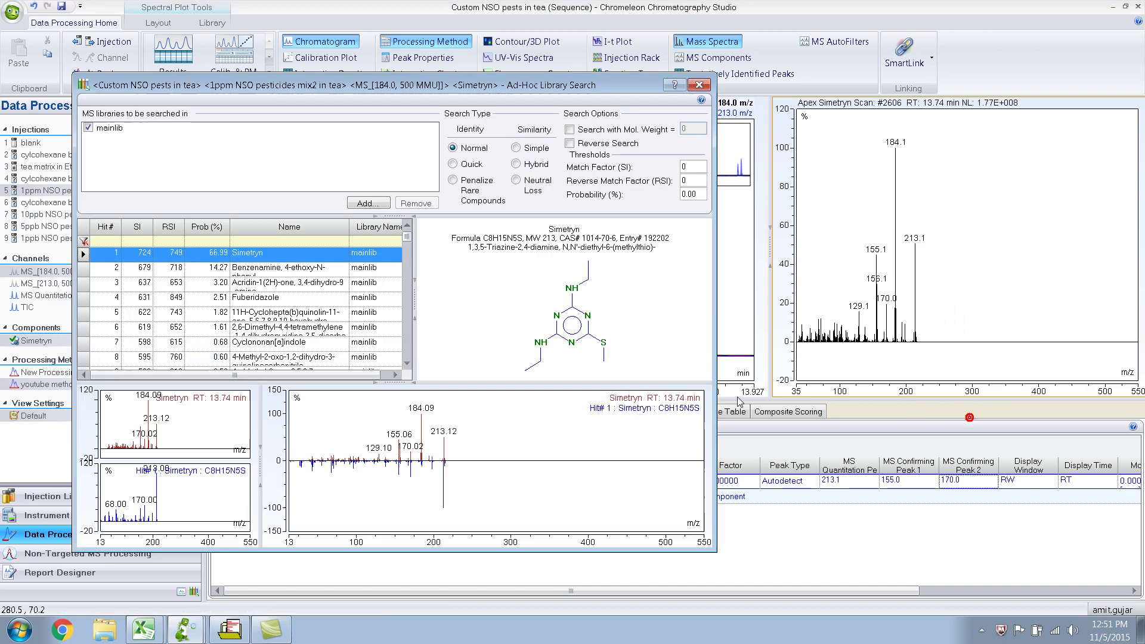
click(278, 299)
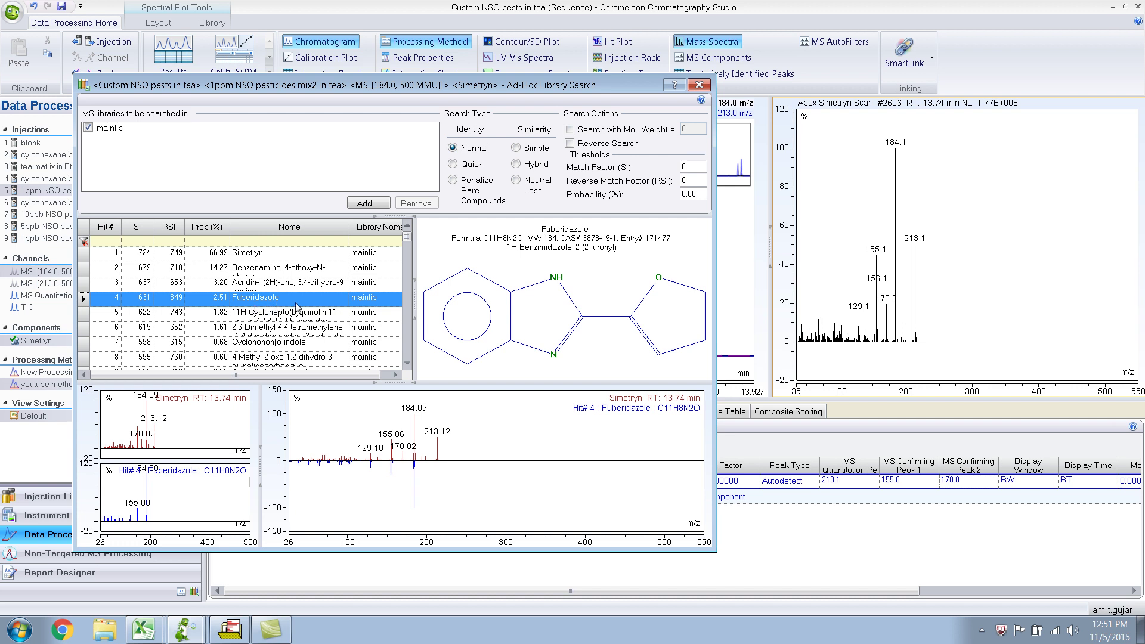
click(699, 85)
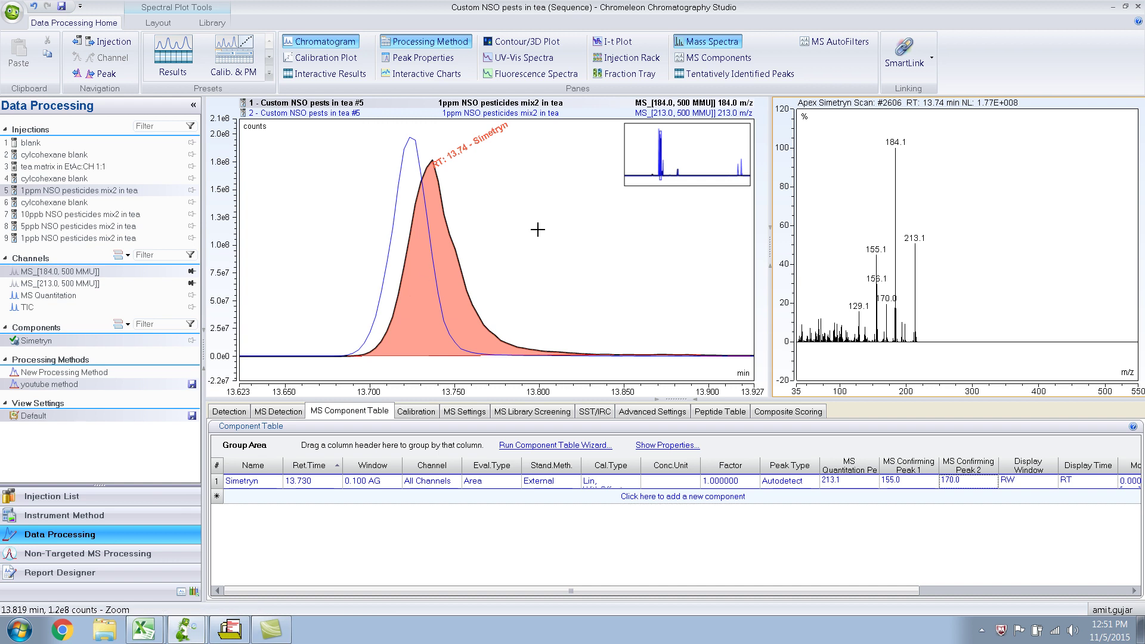
Step: Pin the TIC, remove the 184 and 213 overlays, and autoscale the signal
mouse_move(899, 150)
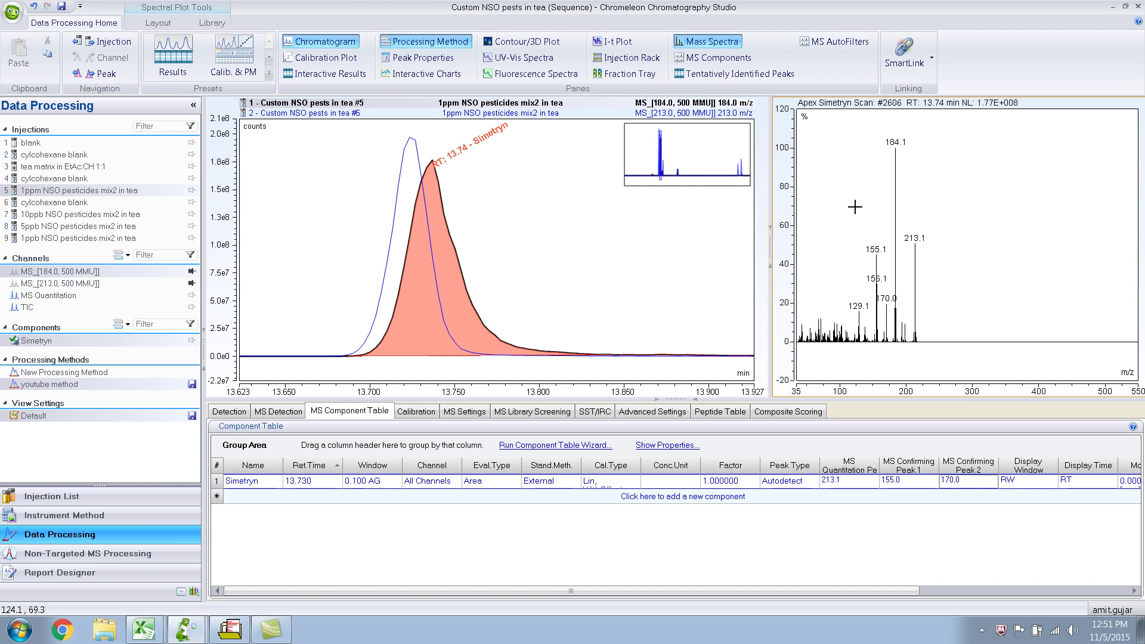
ctrl+click(32, 309)
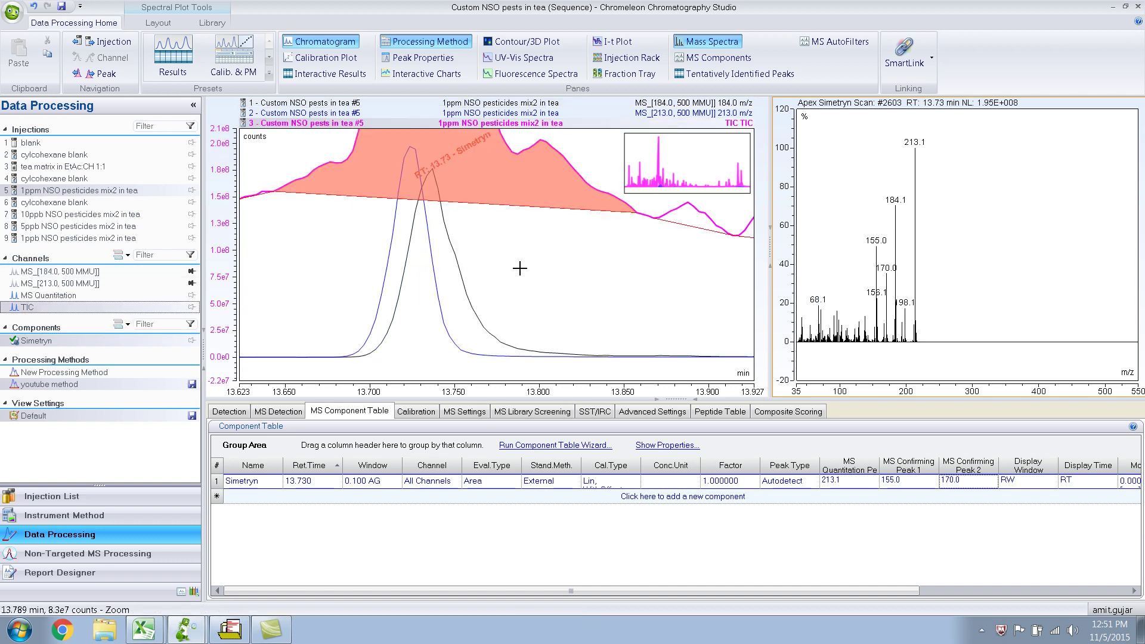
click(191, 272)
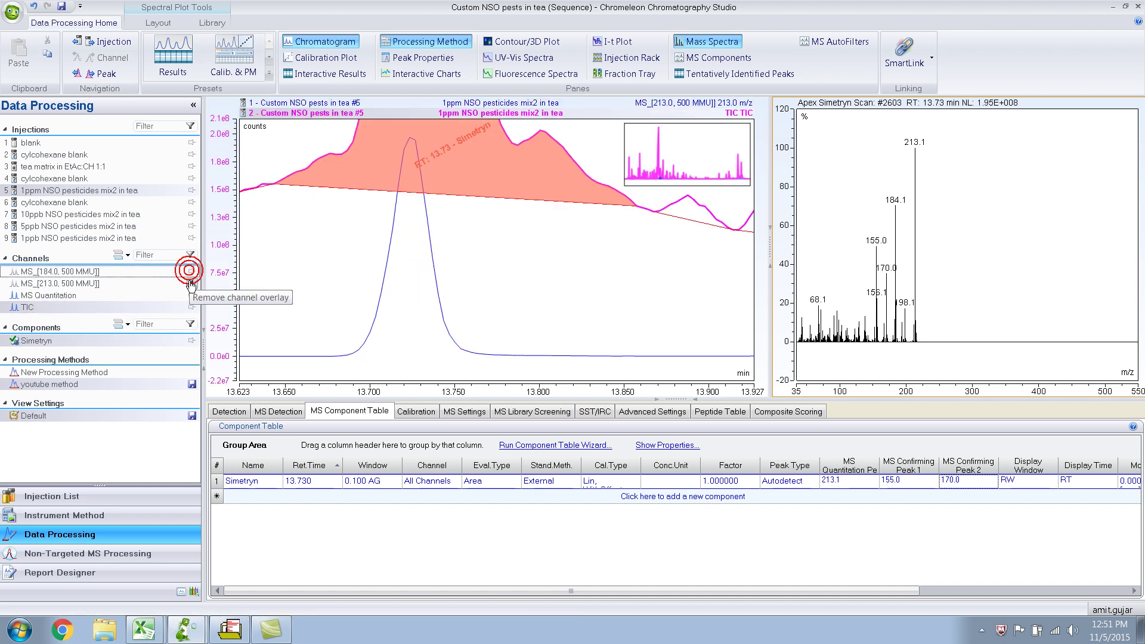
click(192, 284)
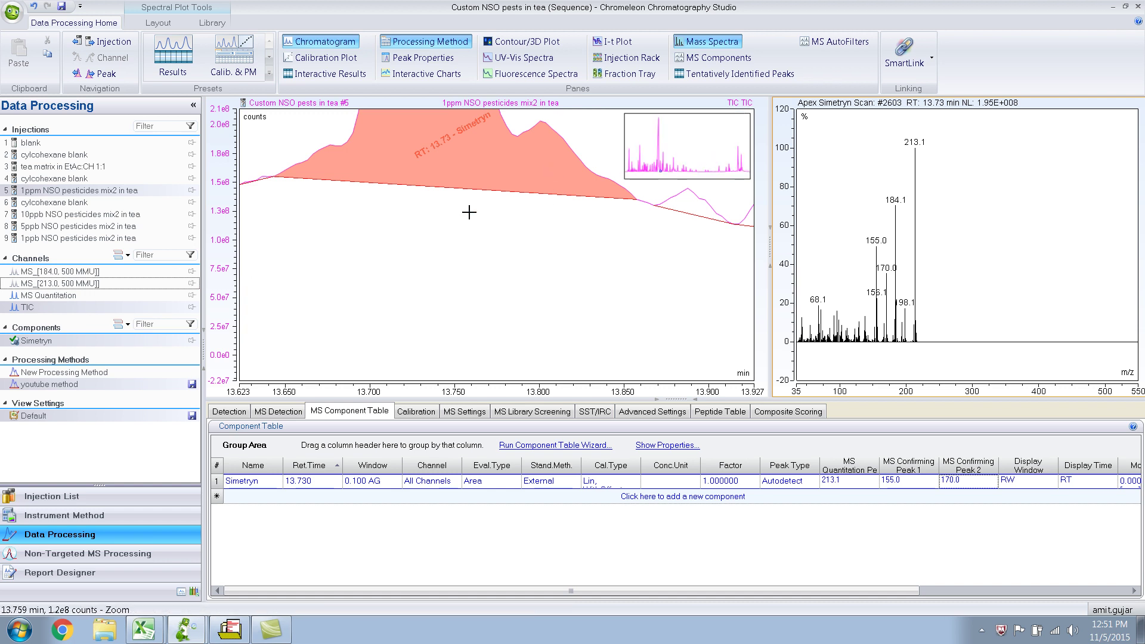
right_click(456, 268)
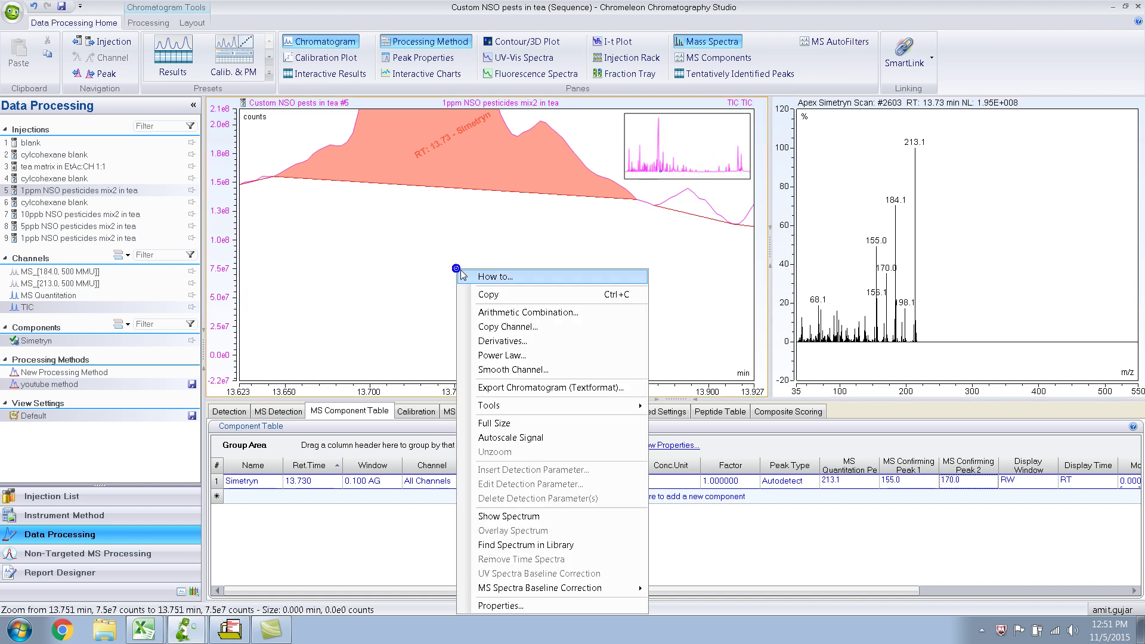
click(525, 439)
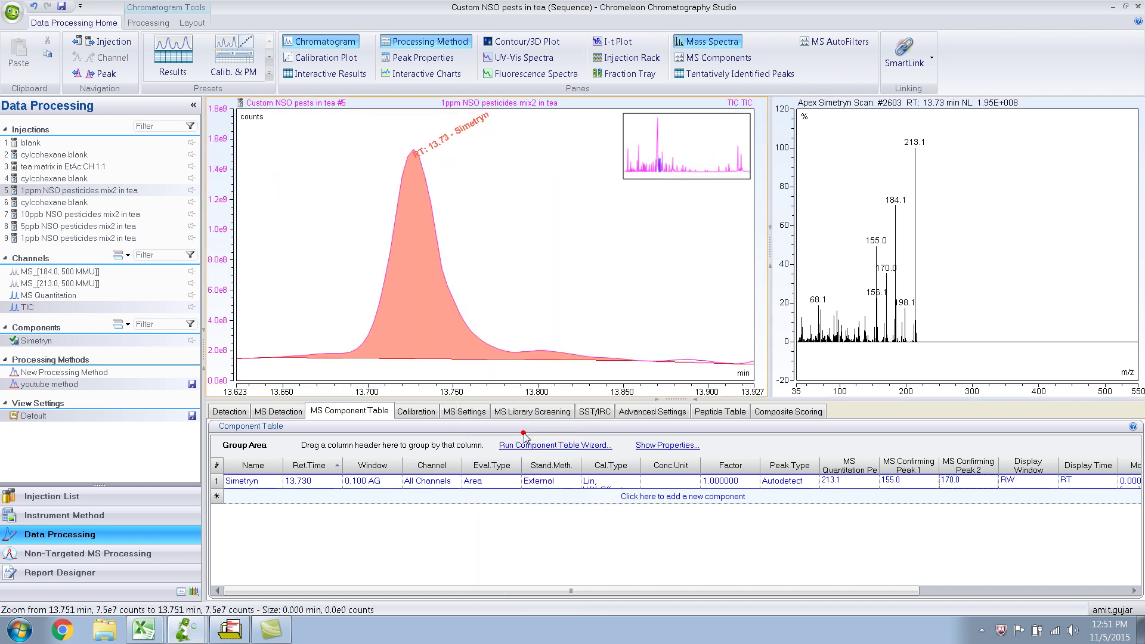
Step: Pin the MS_[213.0, 500 MMU] and MS_[184.0, 500 MMU] channels as overlays on the TIC
click(192, 284)
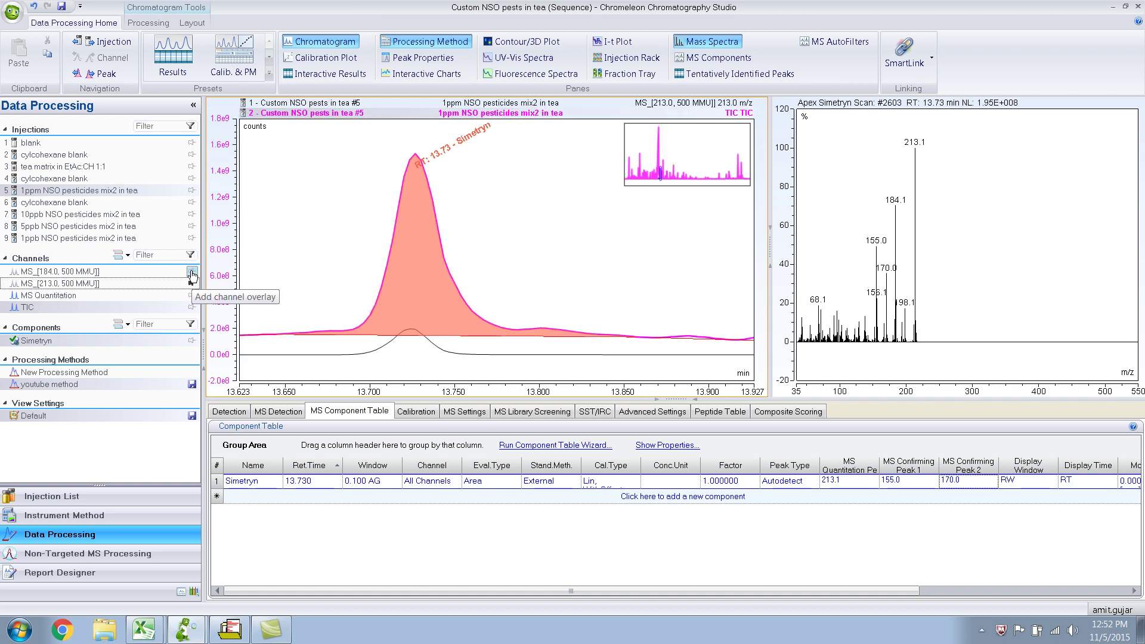
click(192, 272)
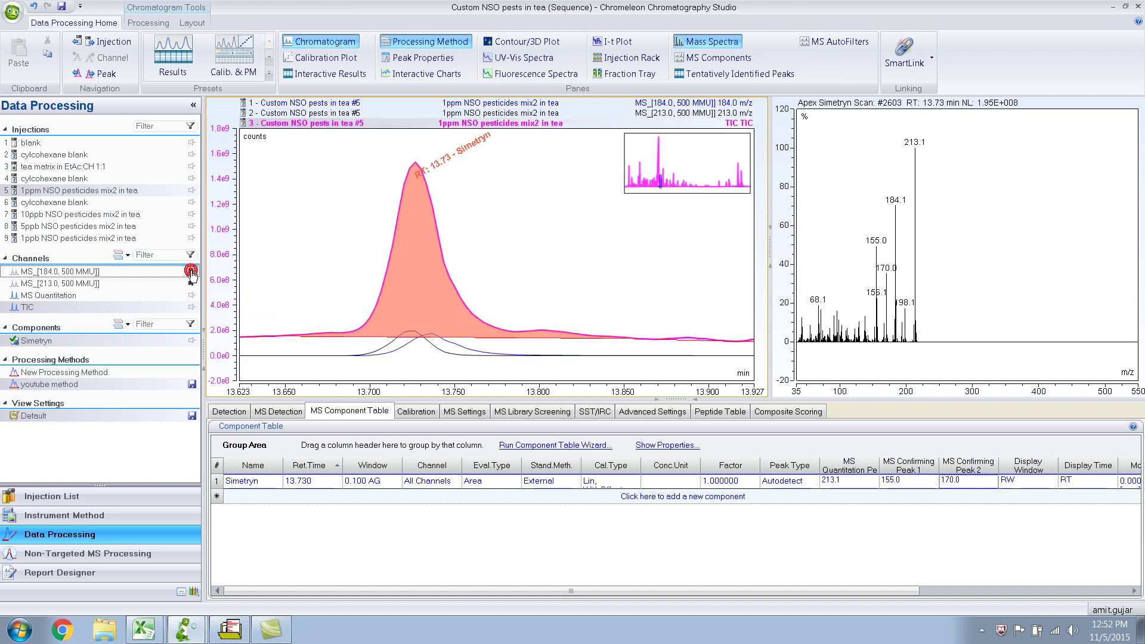